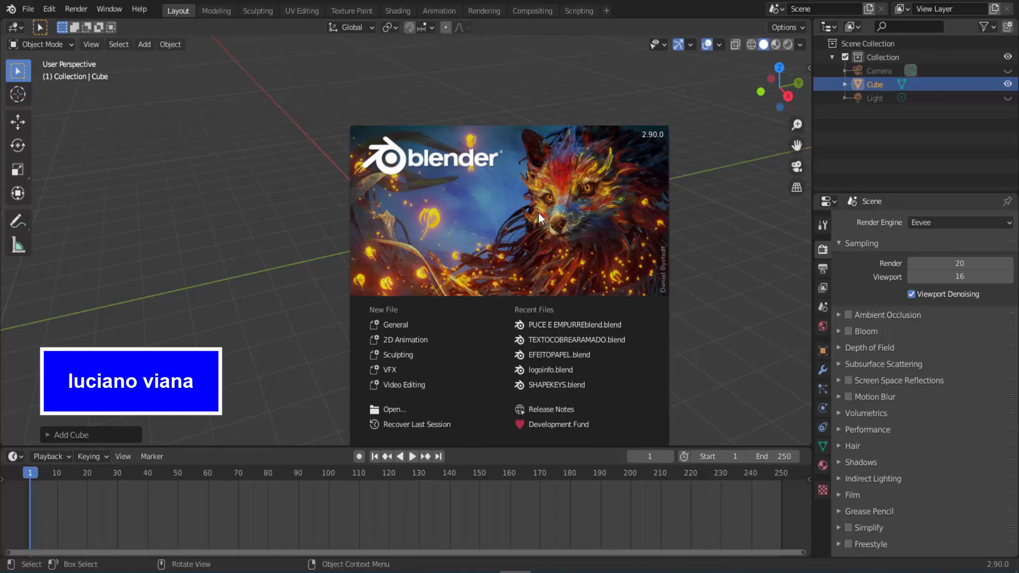
Step: Add a Subdivision Surface modifier to the cube and look through its advanced settings
left_click(739, 207)
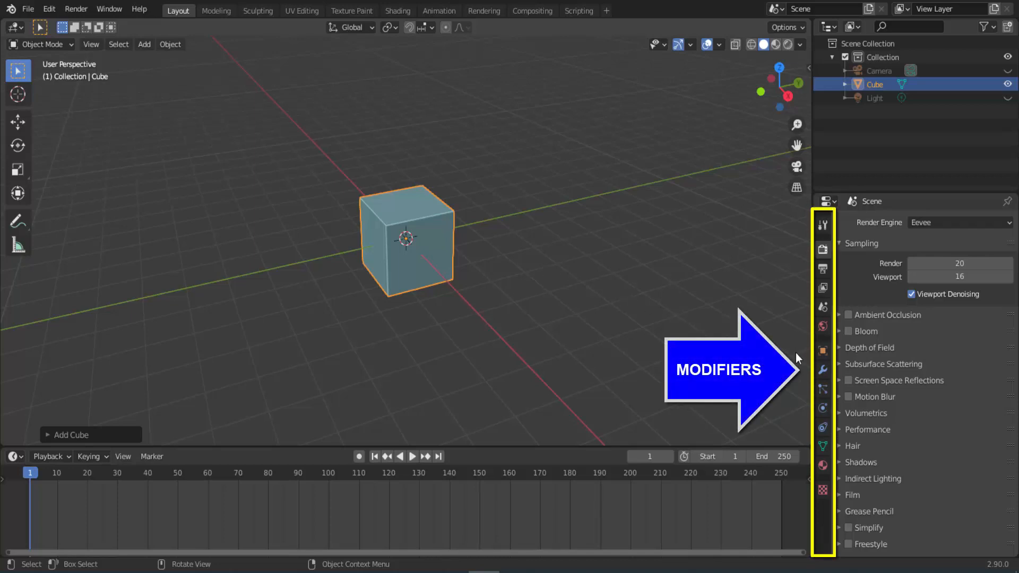
left_click(821, 371)
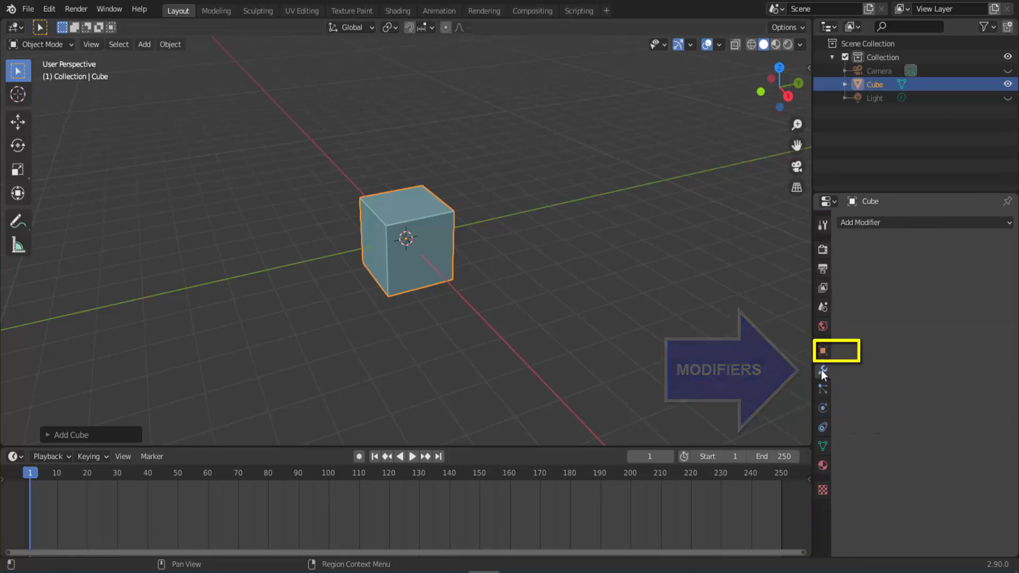
left_click(940, 223)
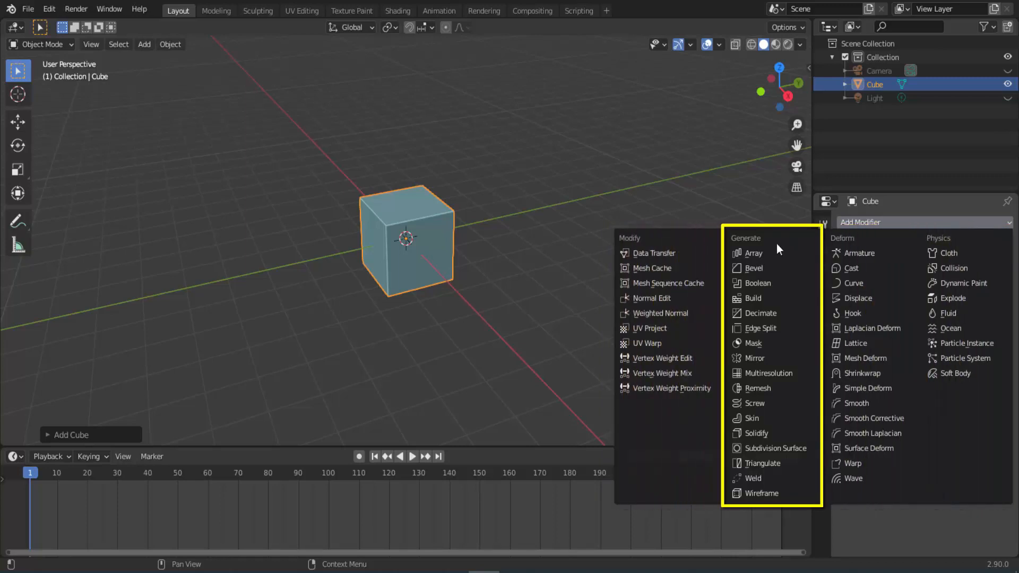
left_click(782, 449)
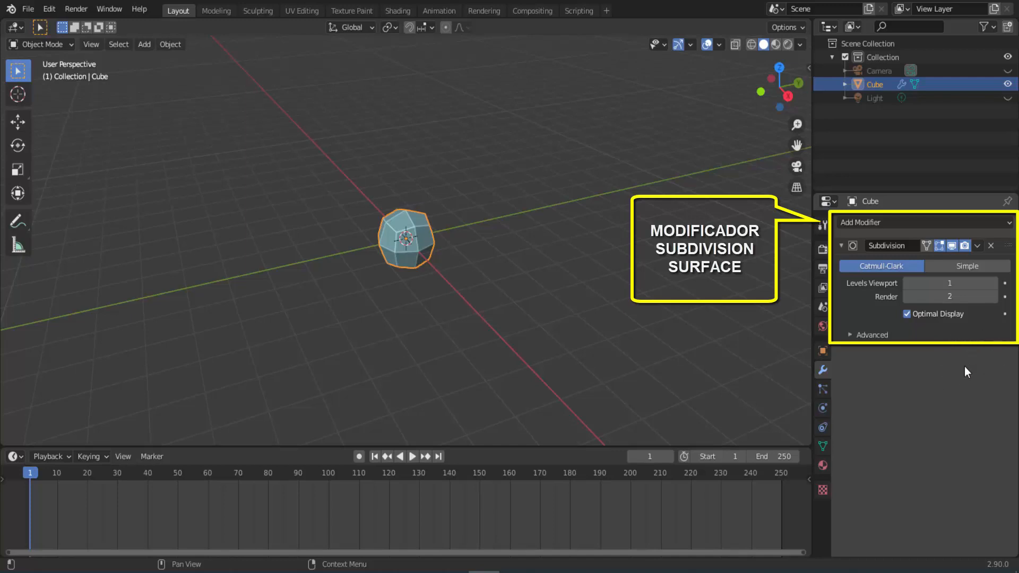
left_click(848, 334)
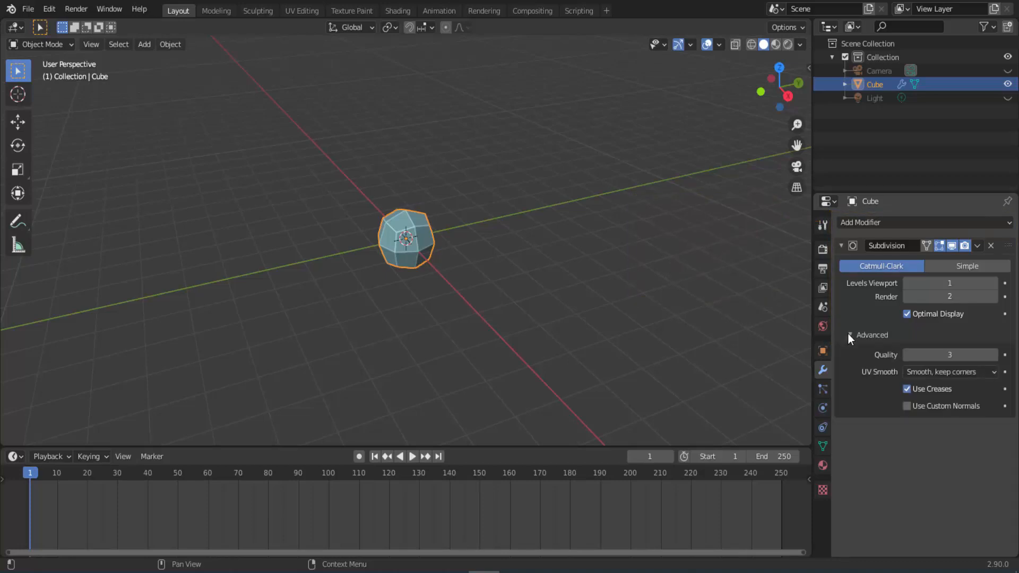
left_click(848, 334)
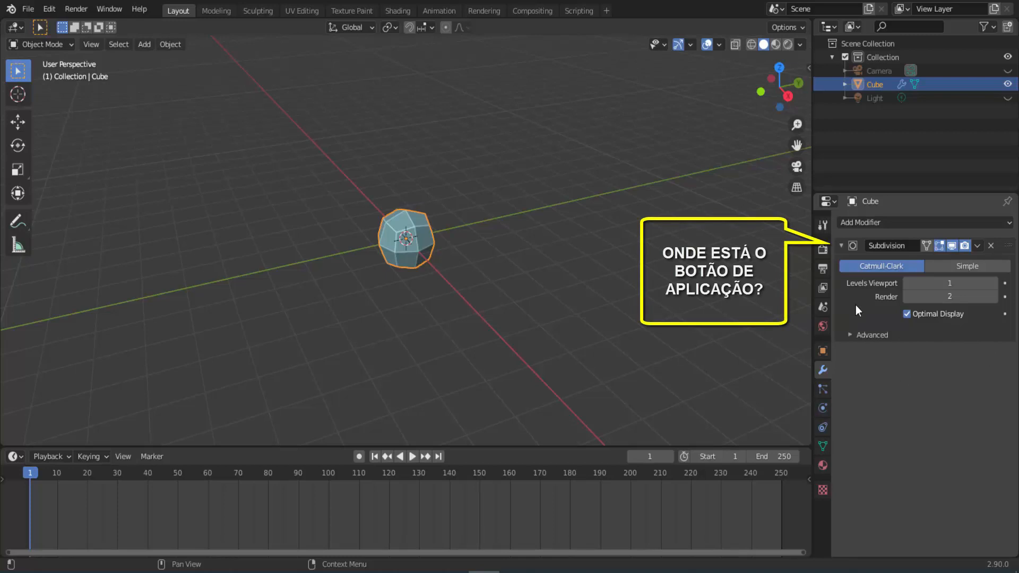
Step: Examine the cube's original mesh in Edit Mode with the Subdivision modifier unapplied, and return to Object Mode
scroll(515, 256, "up", 1)
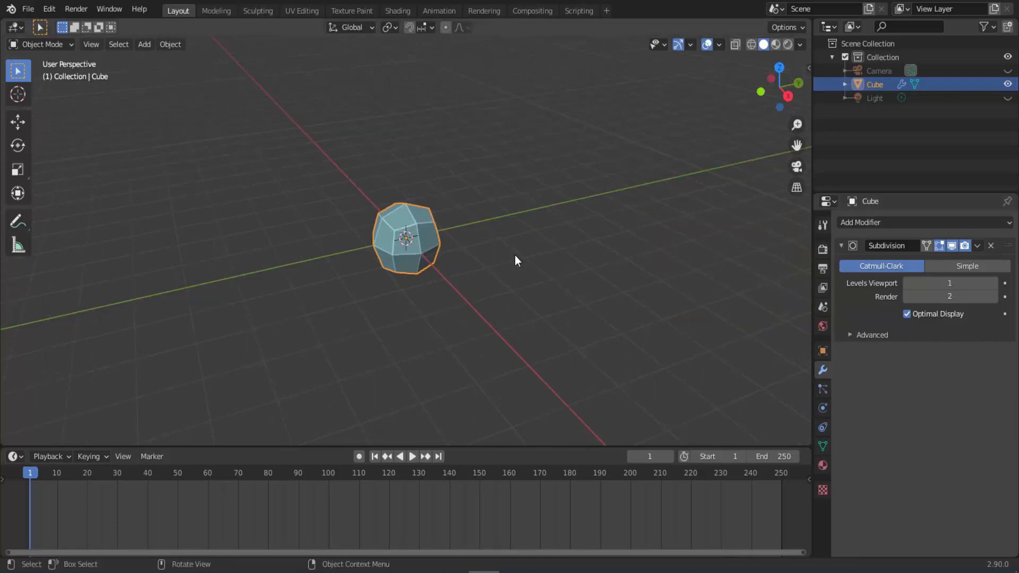
scroll(514, 256, "up", 5)
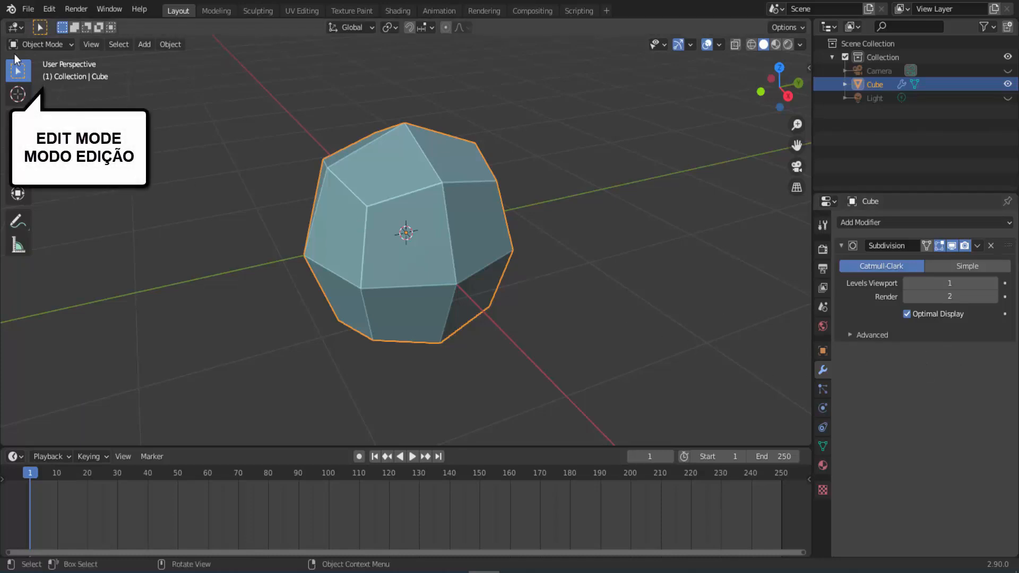
left_click(30, 46)
left_click(36, 71)
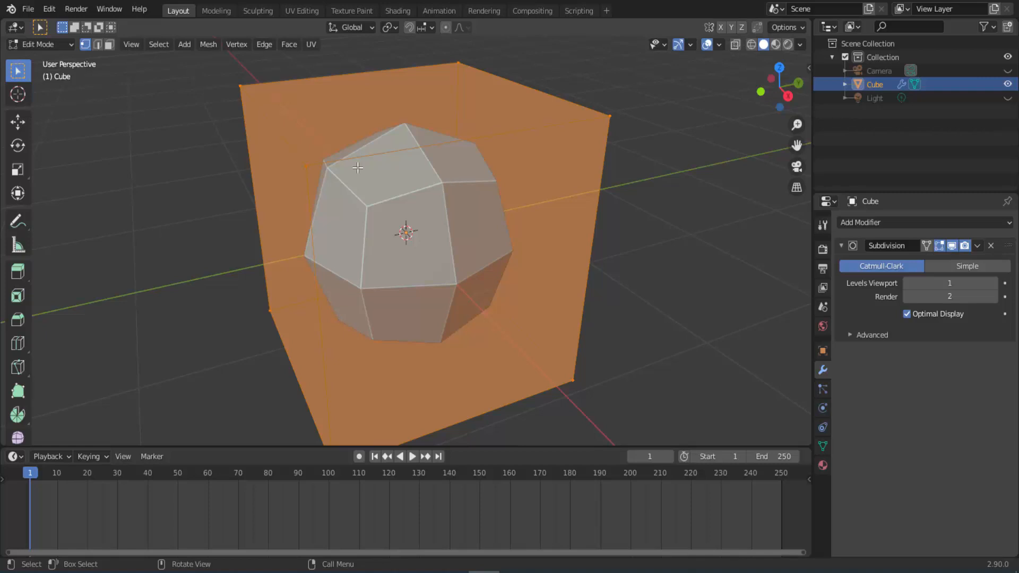
left_click(51, 45)
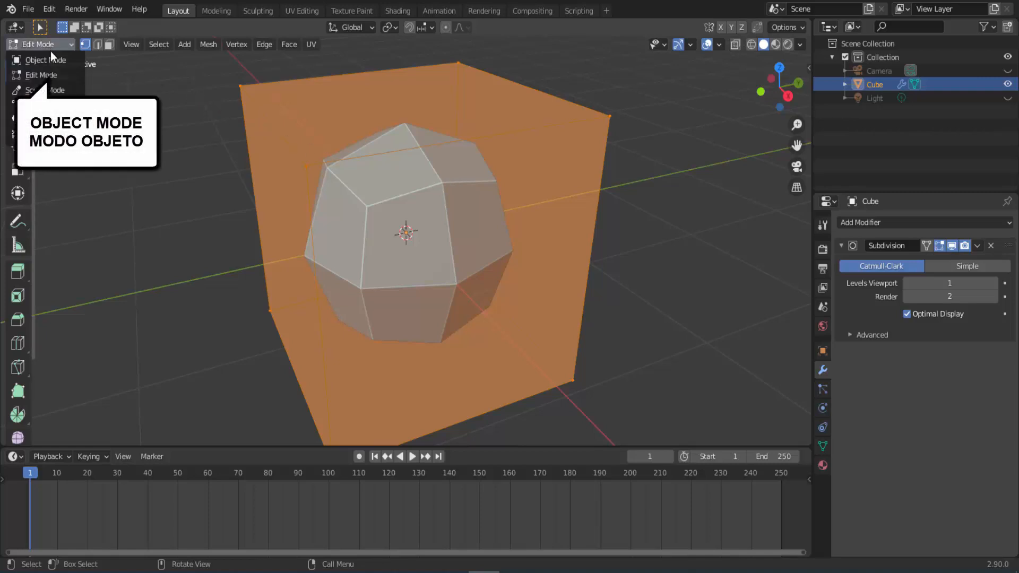
left_click(49, 59)
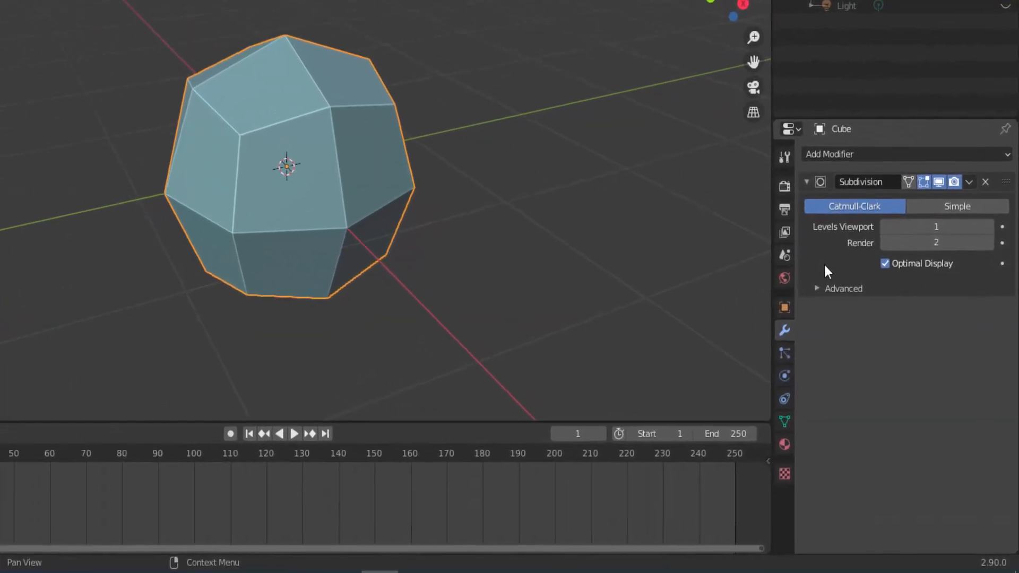
Step: Apply the Subdivision modifier to the cube and check its mesh in Edit Mode, returning to Object Mode
left_click(963, 140)
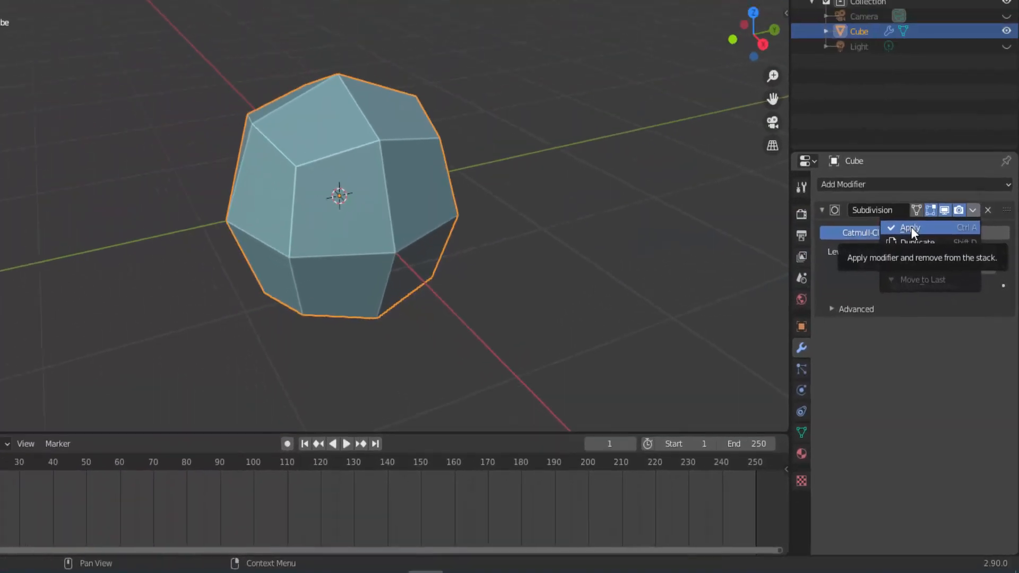
left_click(873, 116)
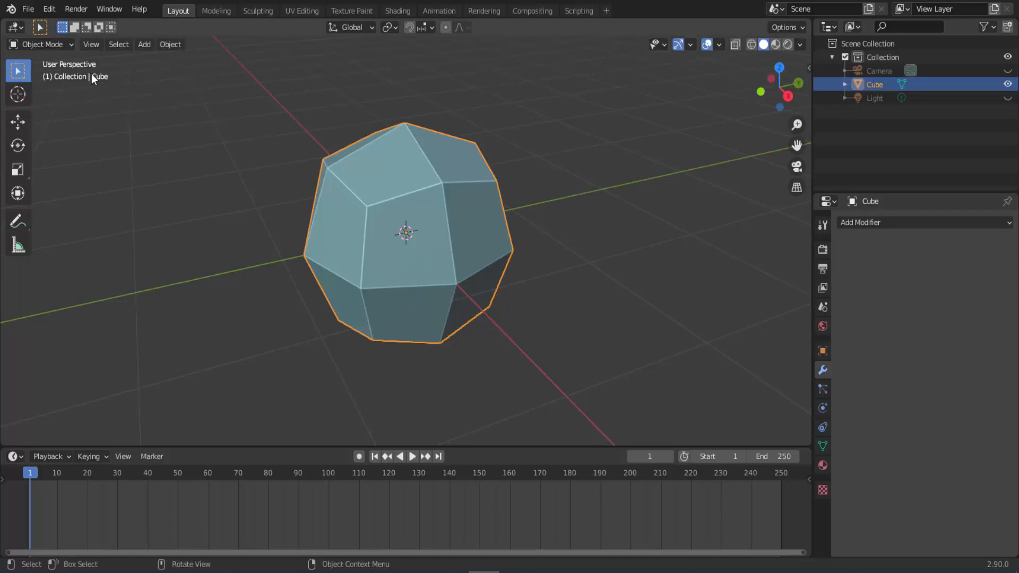
left_click(59, 45)
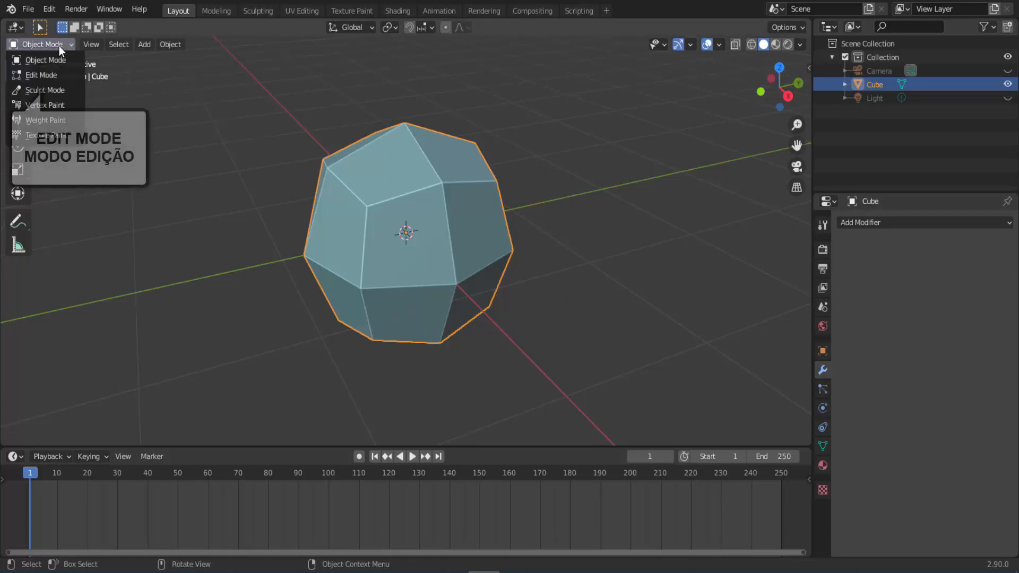
left_click(55, 75)
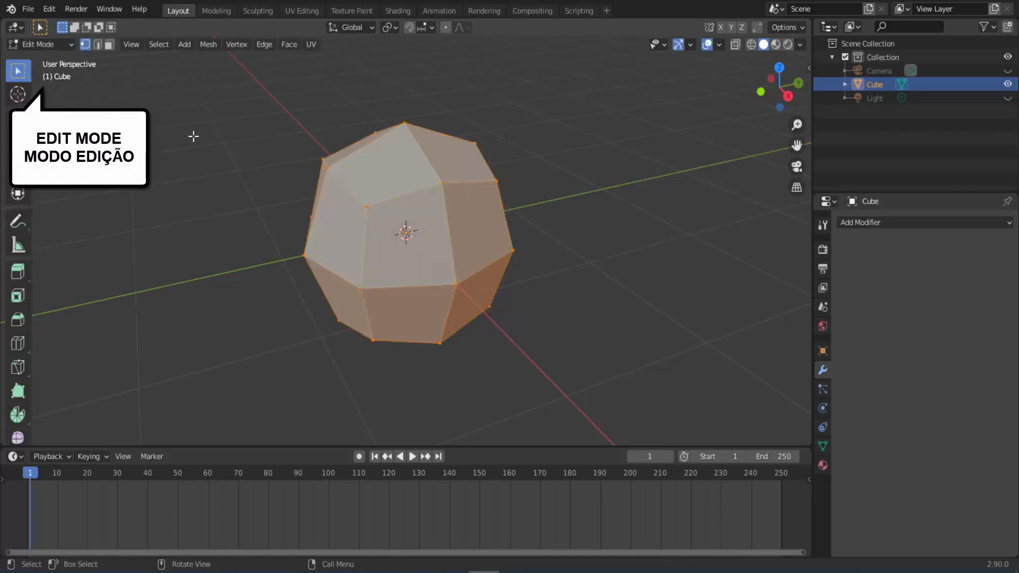
left_click(54, 46)
left_click(50, 58)
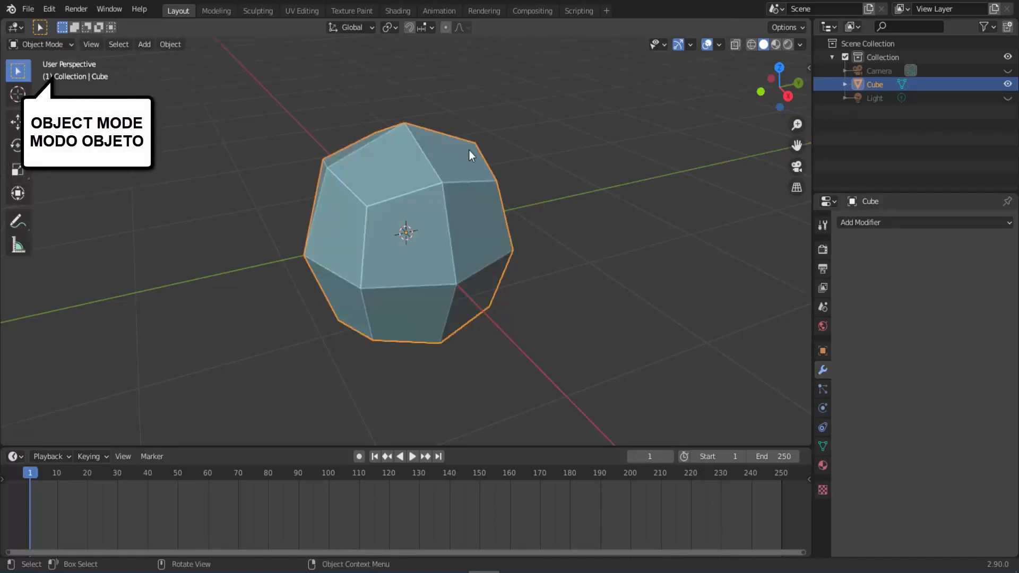
Step: Undo the mode switches and the application of the cube's Subdivision modifier
key("ctrl+z")
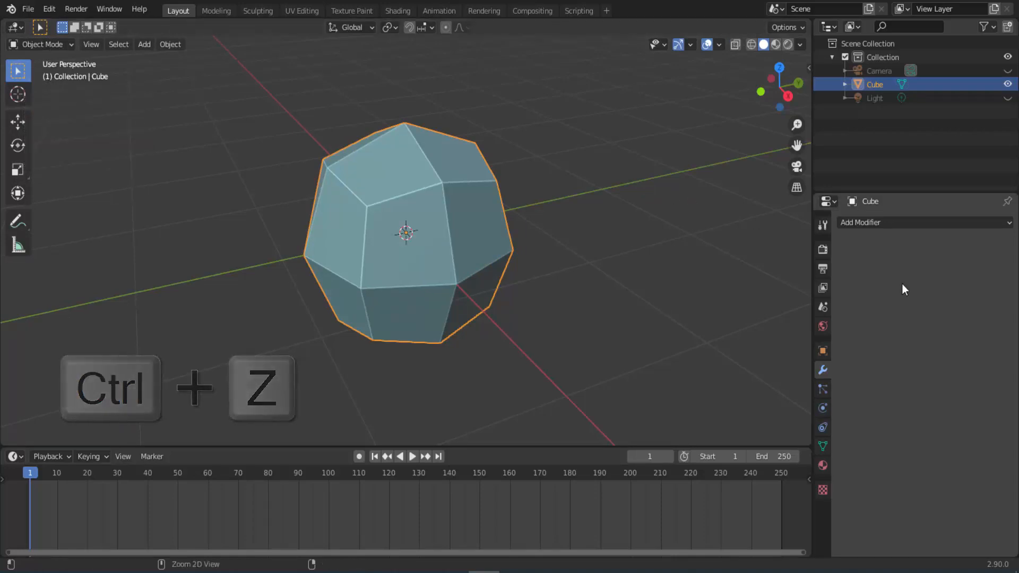
key("ctrl+z")
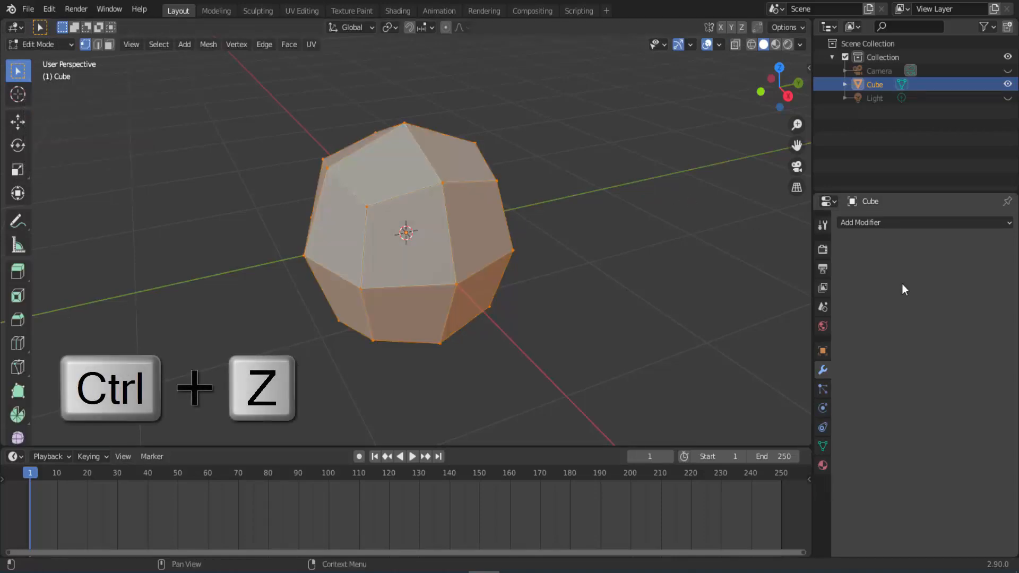
key("ctrl+z")
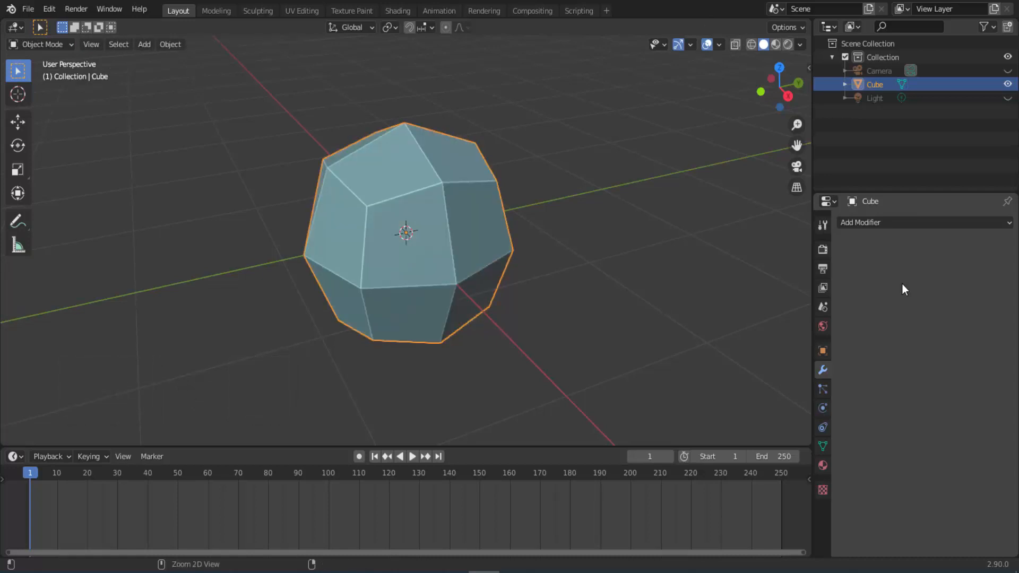
key("ctrl+z")
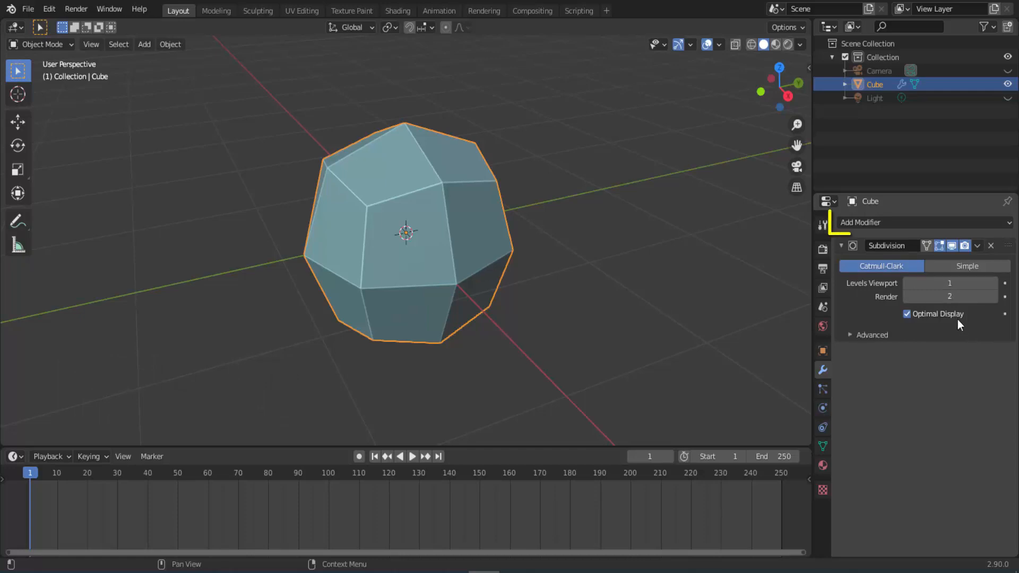
Step: Add a Bevel modifier to the cube and try it above the Subdivision modifier, restoring the Subdivision-first order
left_click(904, 224)
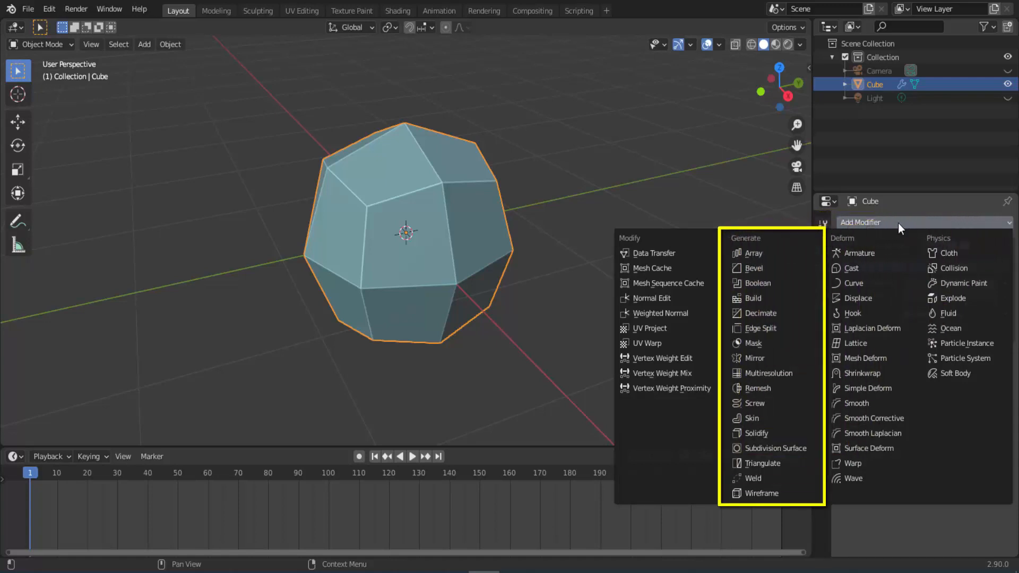
left_click(771, 268)
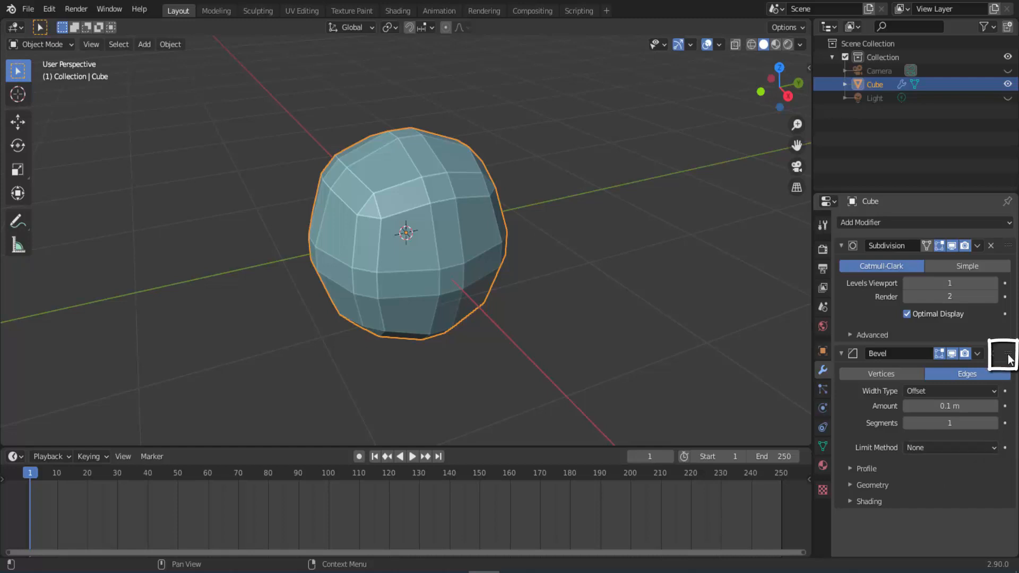
left_click_drag(1008, 357, 1007, 232)
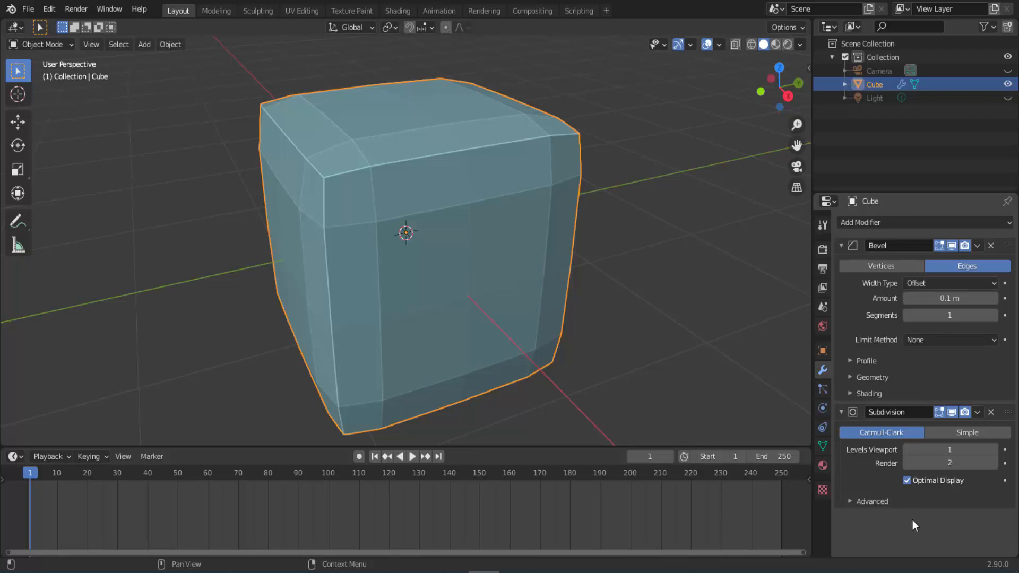
left_click_drag(1007, 412, 1006, 245)
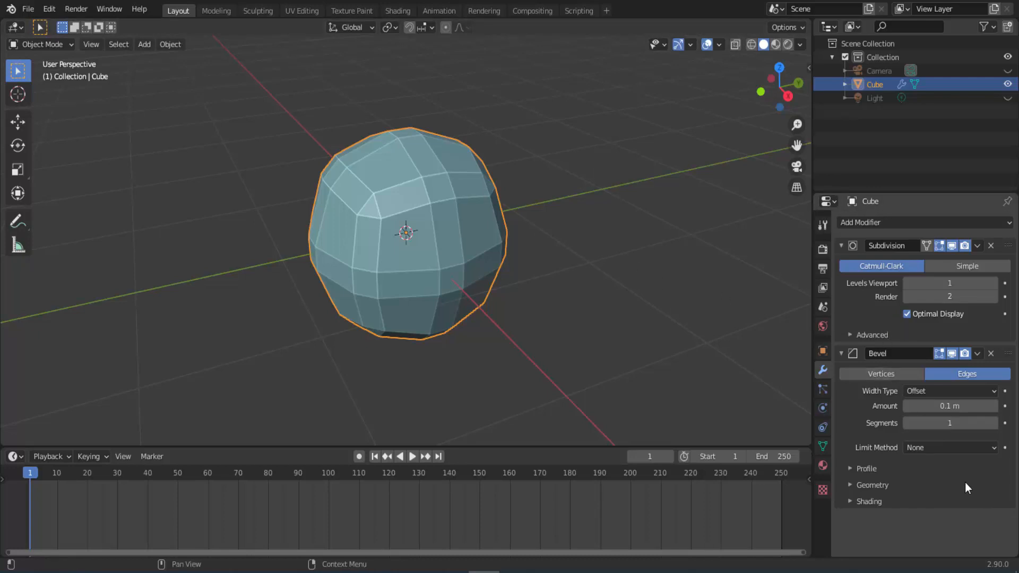
Step: Apply the cube's Subdivision modifier, followed by its Bevel modifier
left_click(973, 246)
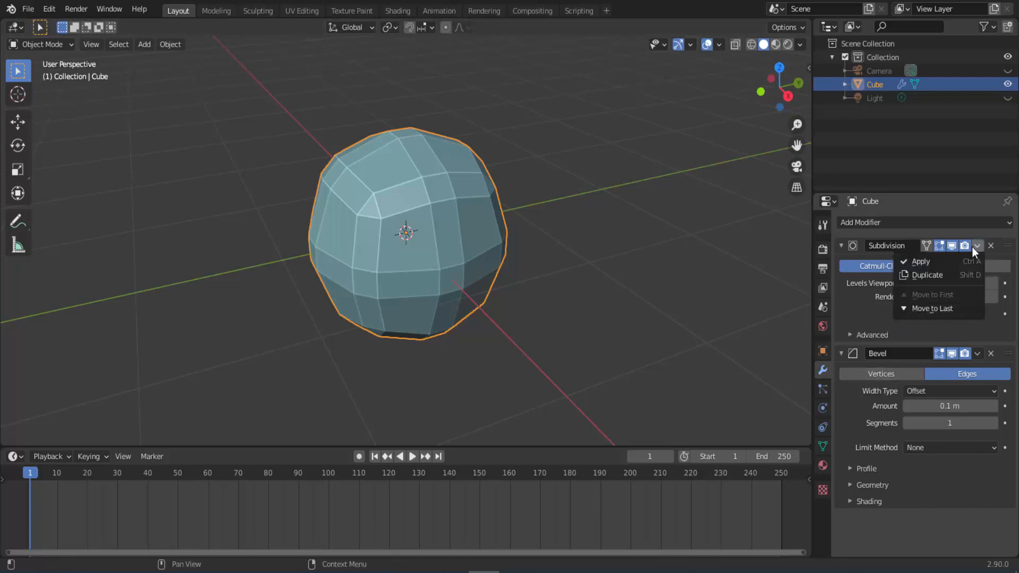
left_click(938, 260)
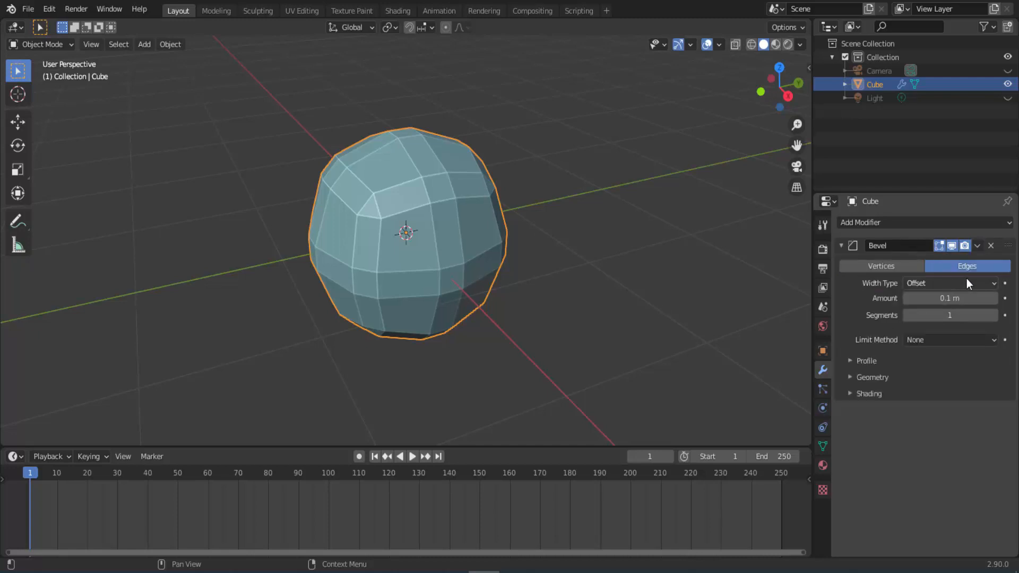
left_click(977, 245)
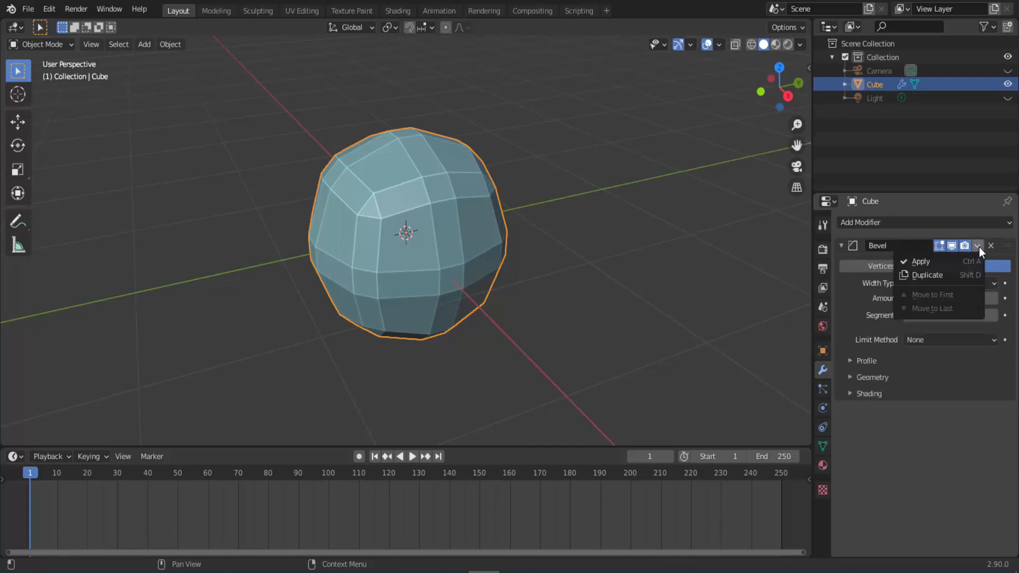
left_click(946, 261)
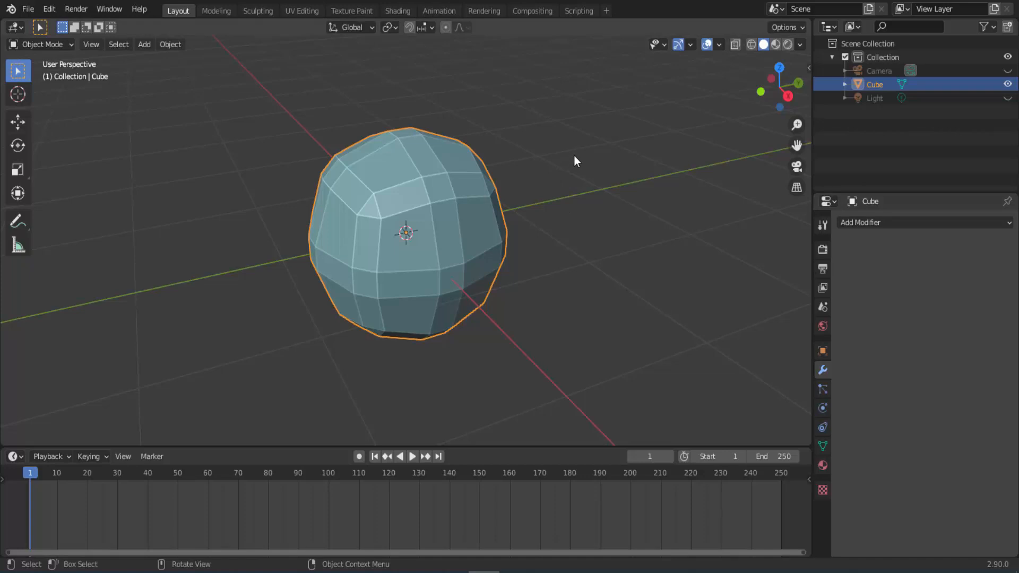
Step: Find the Interface: Modifier Tools add-on in the preferences by searching "modif", enable it and close the preferences
left_click(48, 10)
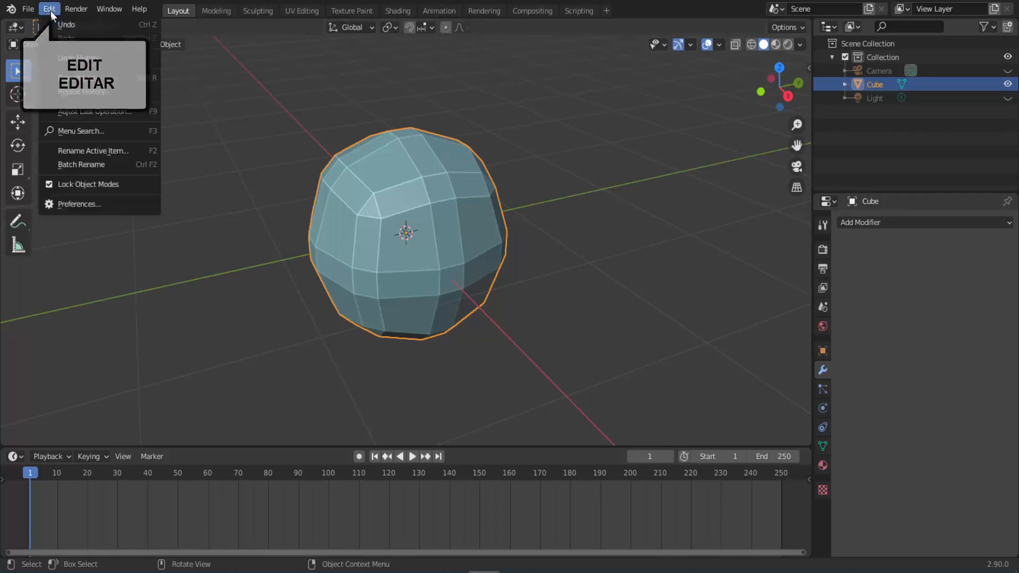
left_click(87, 204)
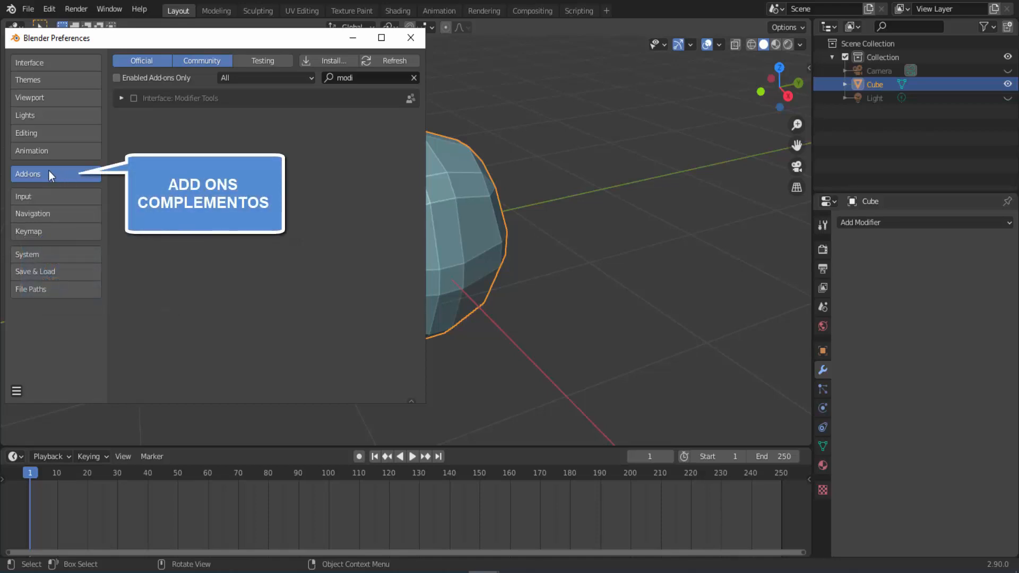
left_click(356, 77)
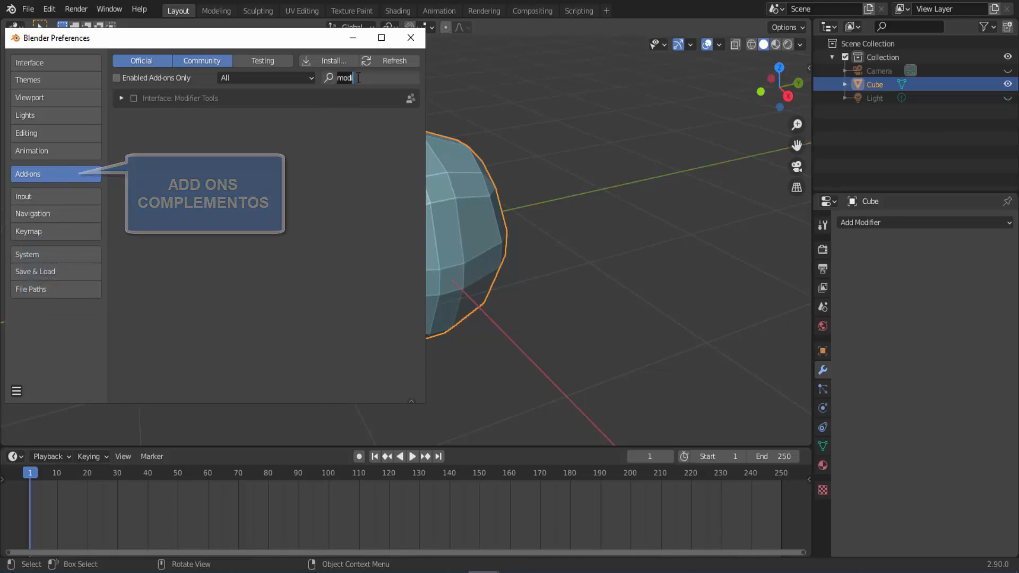
type("f")
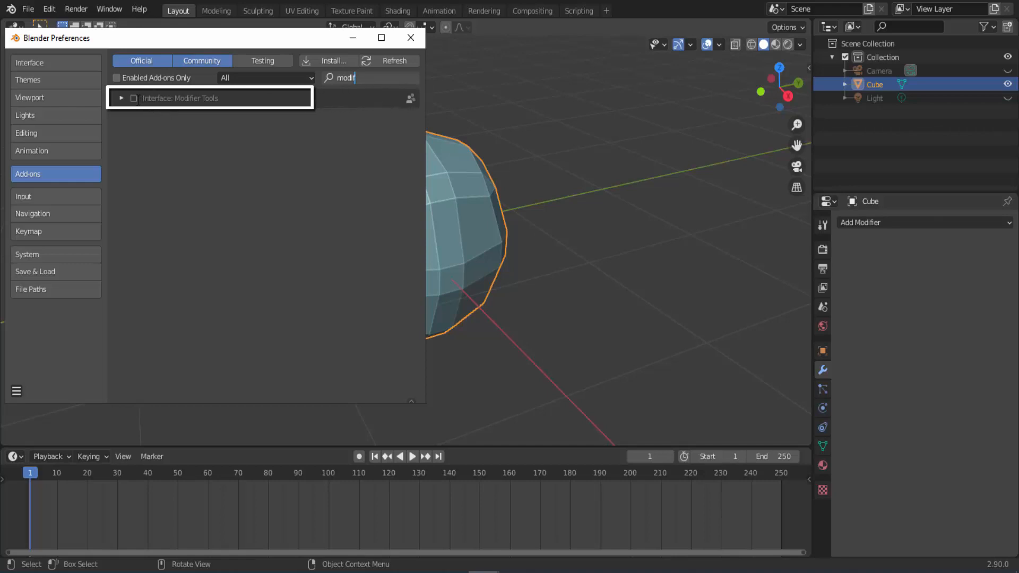
left_click(135, 100)
left_click(134, 99)
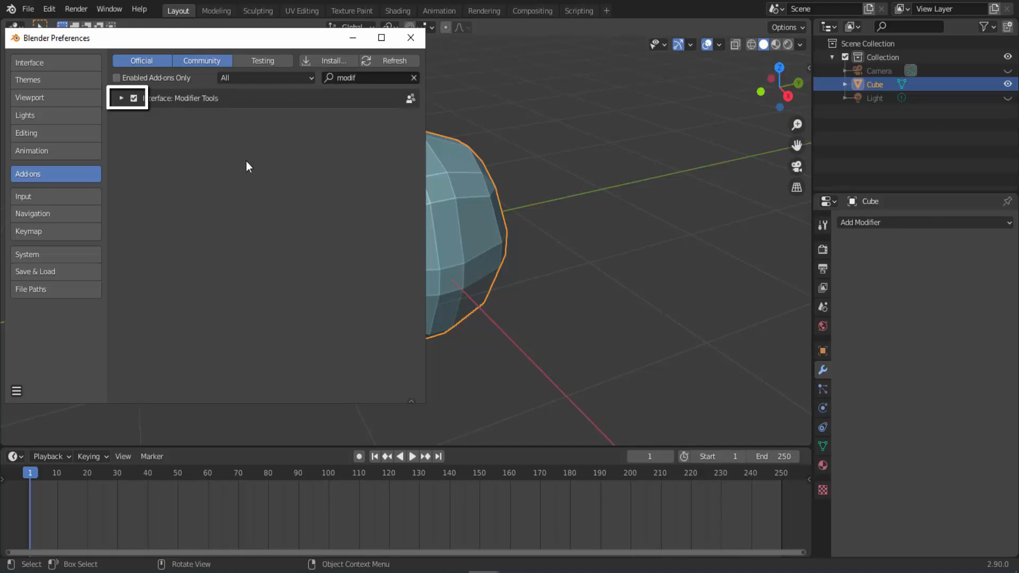
left_click(414, 36)
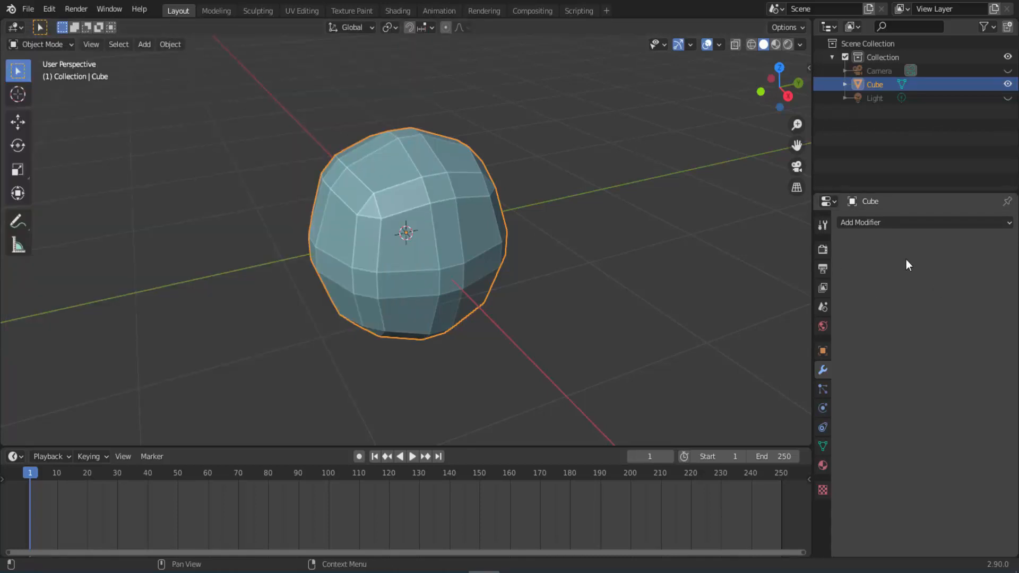
Step: Add an Array modifier and a Solidify modifier to the cube, and apply all its modifiers at once
left_click(908, 223)
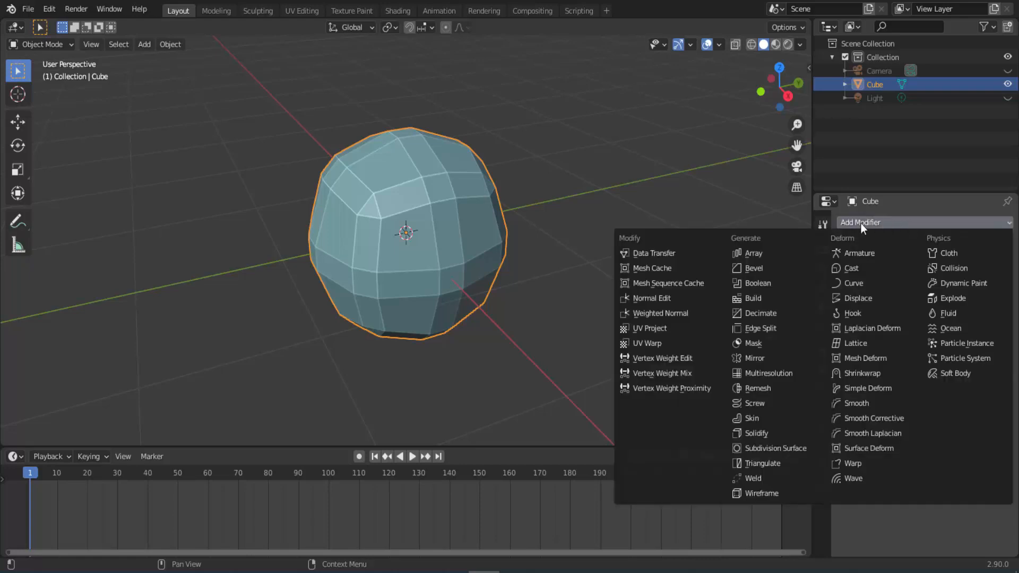
left_click(786, 250)
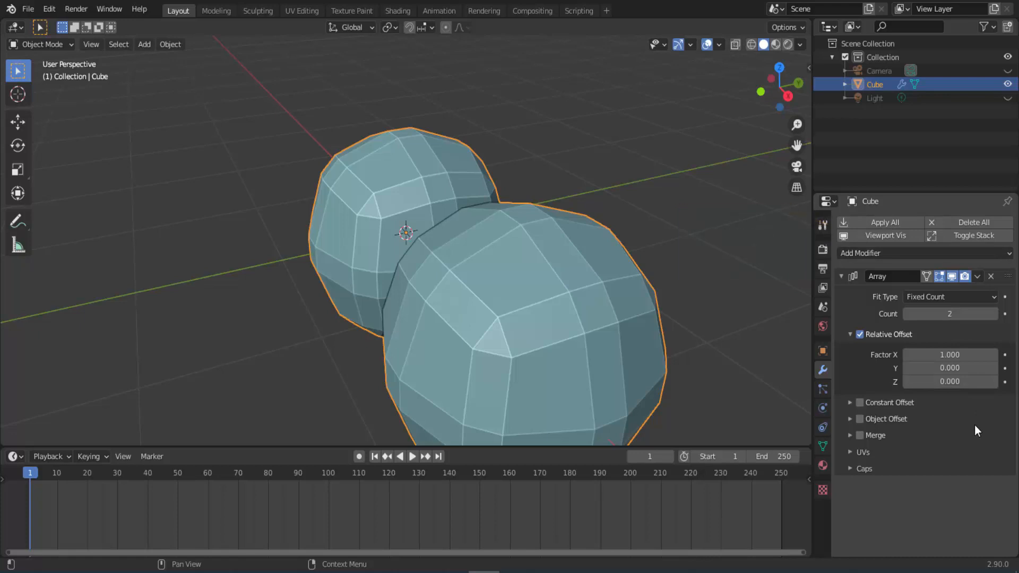
scroll(732, 295, "down", 4)
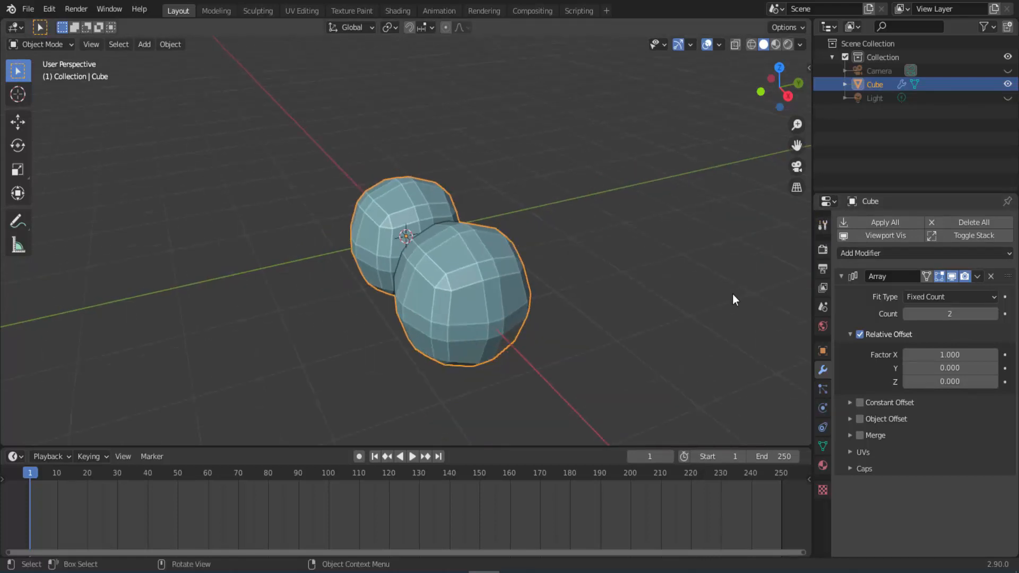
left_click(896, 253)
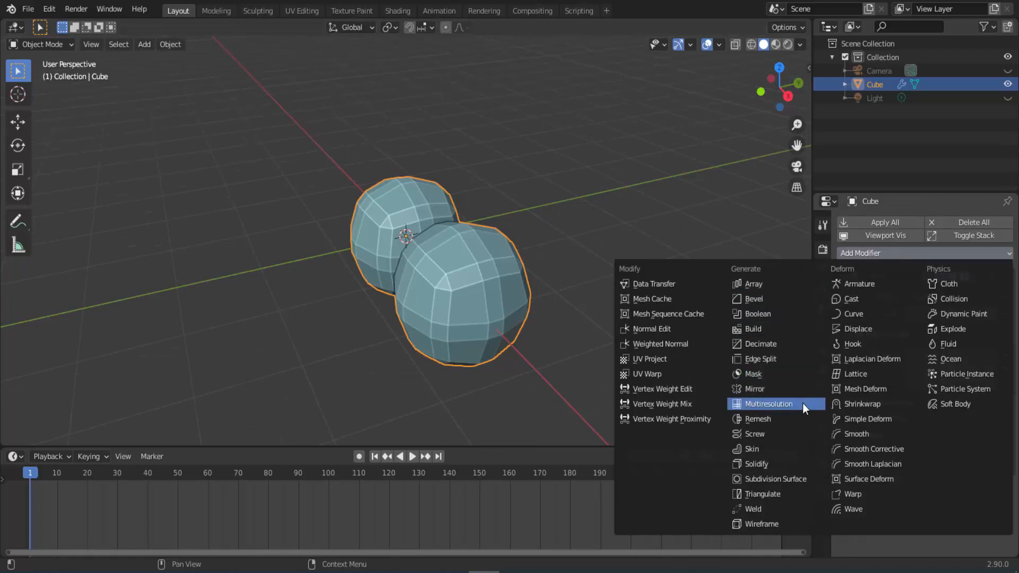
left_click(769, 464)
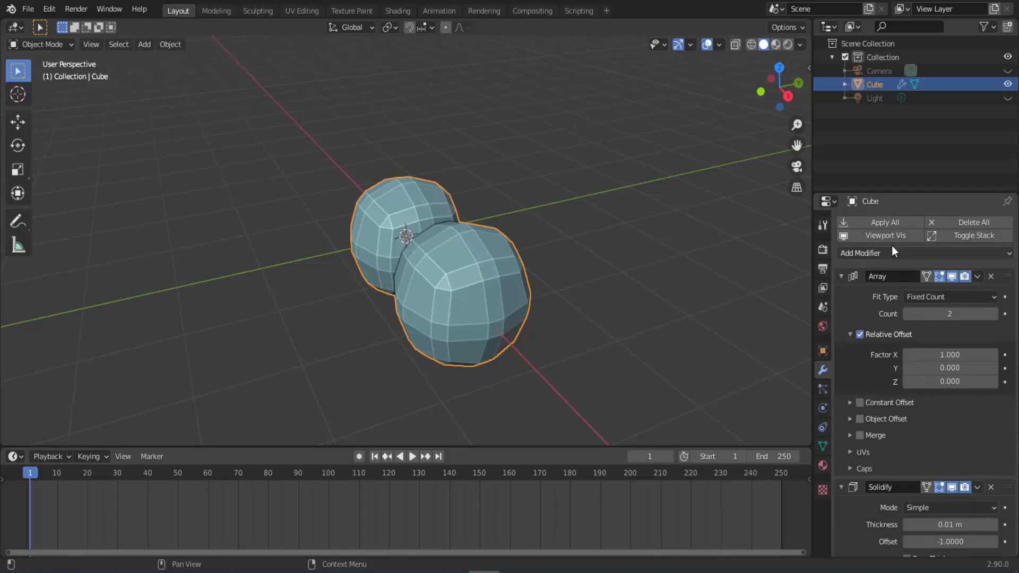
left_click(874, 222)
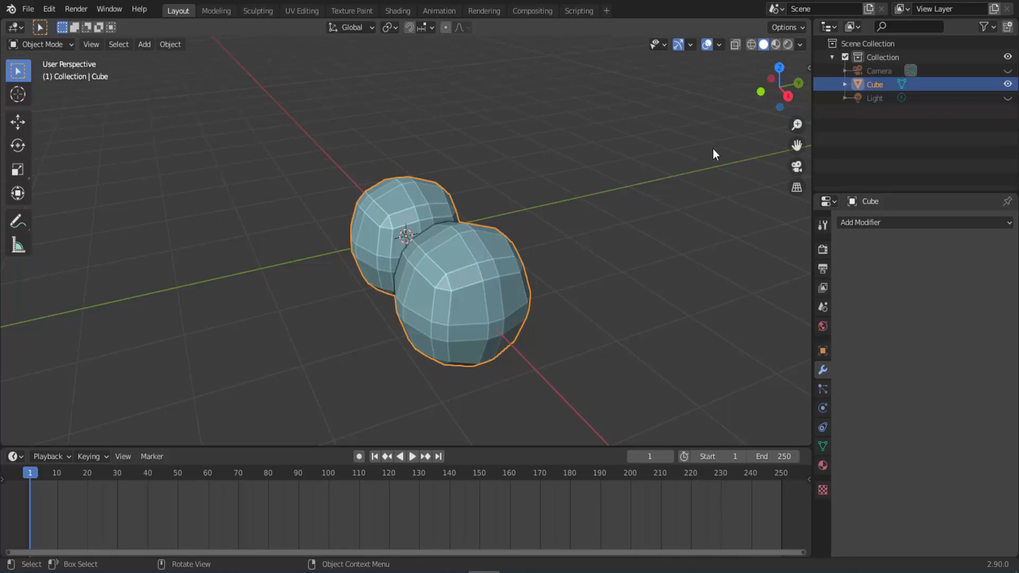
Step: Switch the viewport to Material Preview shading and create a new material for the cube
left_click(776, 45)
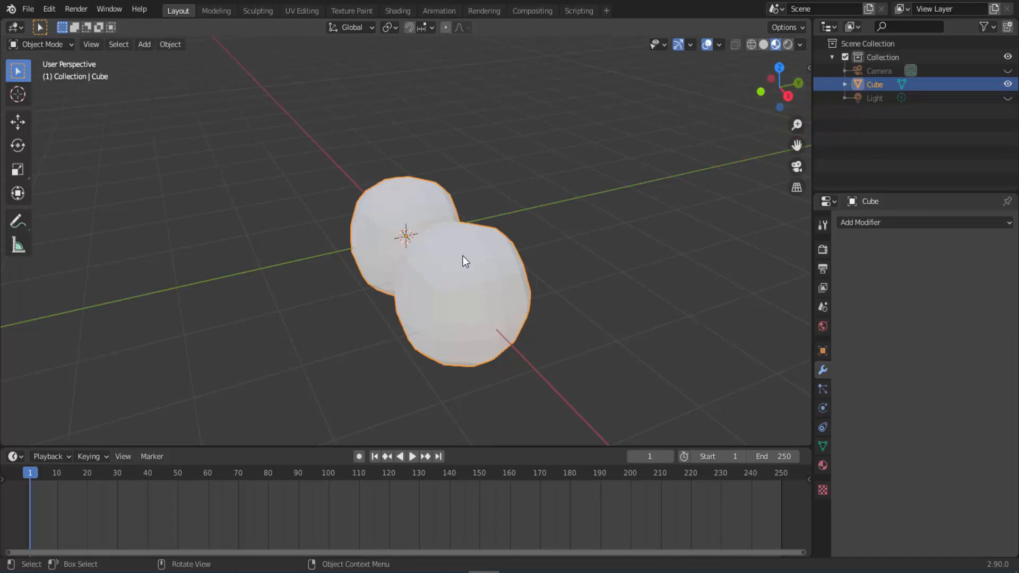
left_click(823, 465)
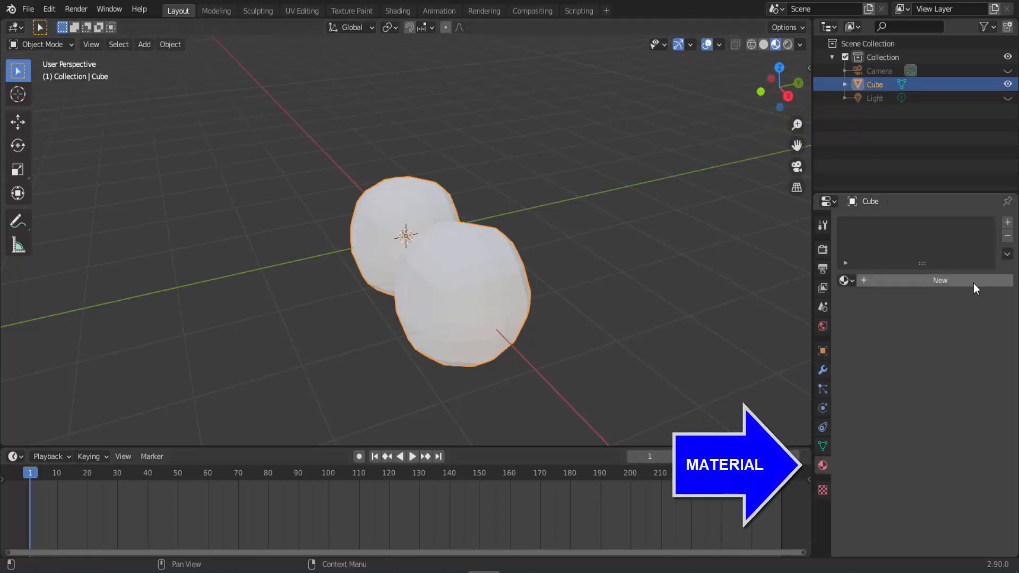
left_click(950, 280)
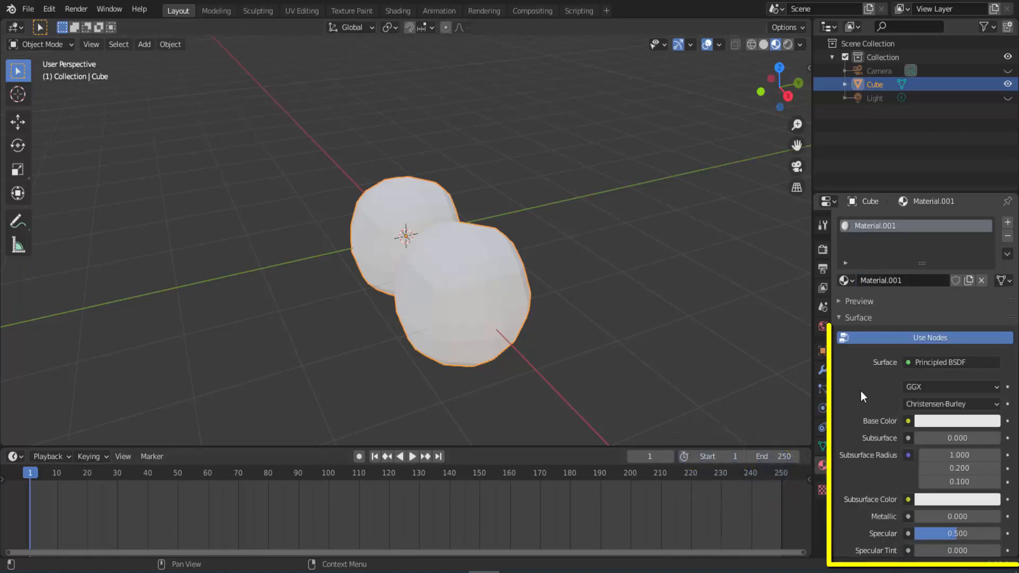
Step: Animate the material's base color by keyframing the default white at frame 1 and red at frame 100
scroll(860, 390, "down", 5)
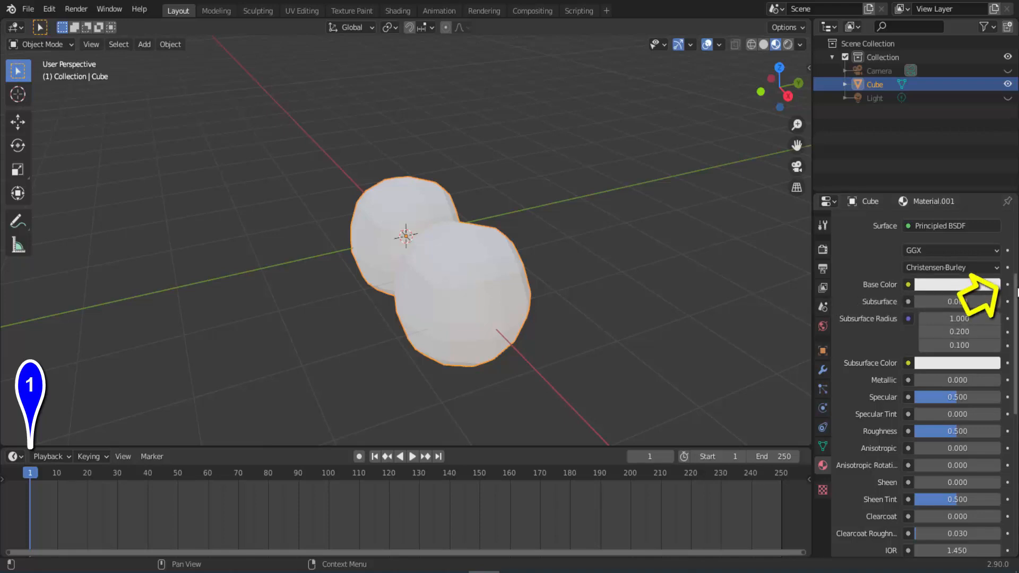
left_click(1006, 284)
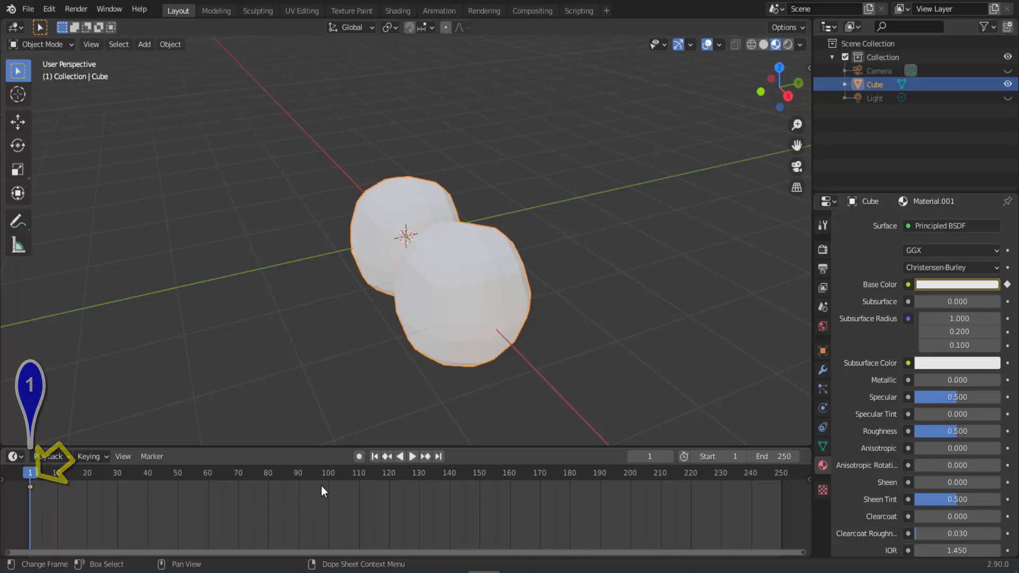
left_click(328, 472)
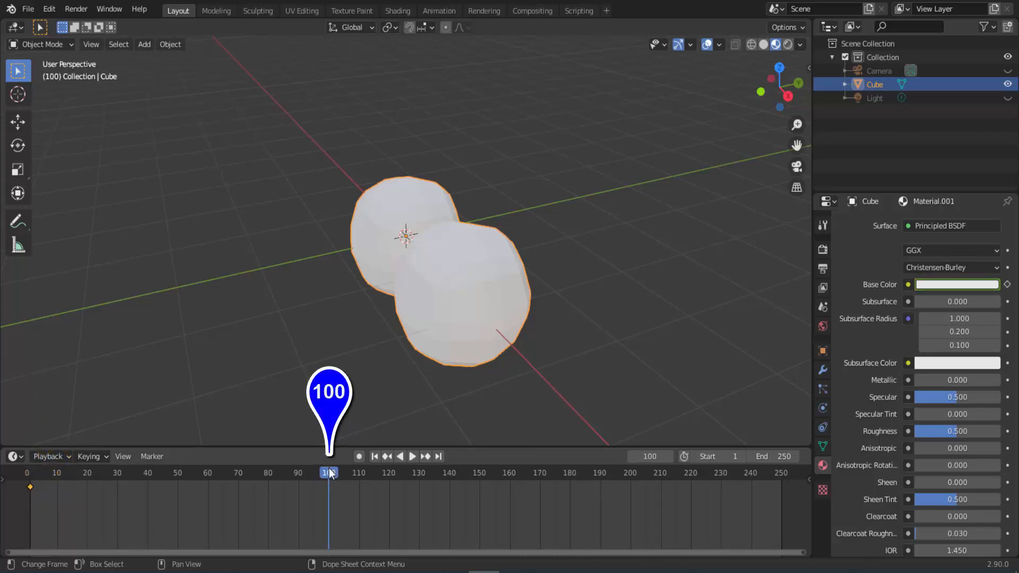
left_click(956, 285)
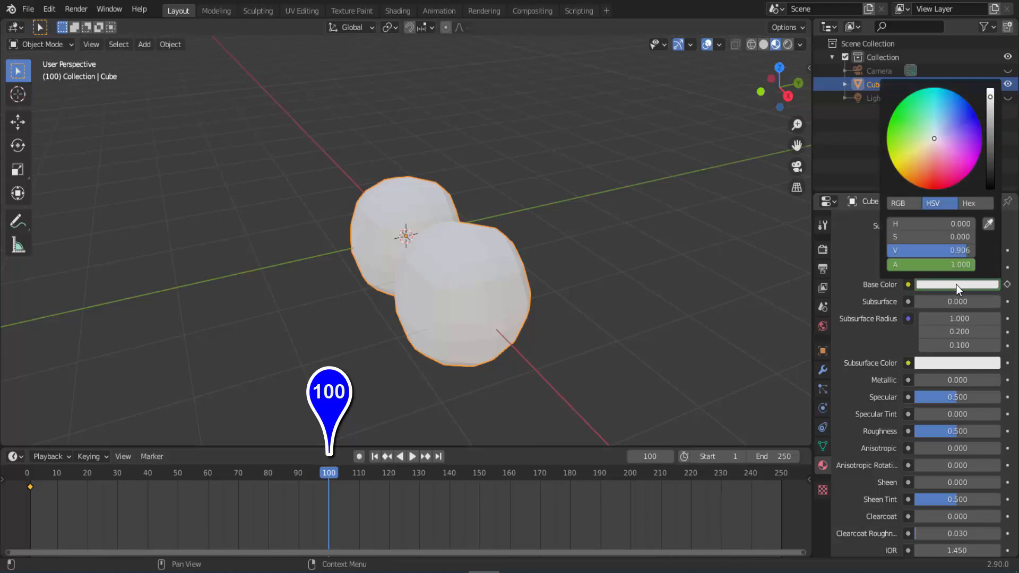
left_click(931, 181)
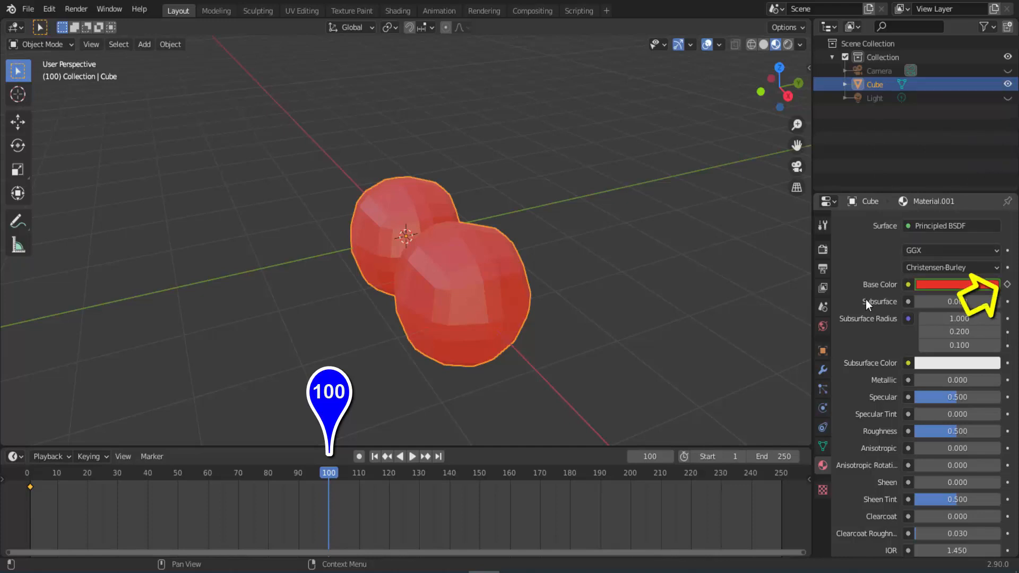
left_click(1008, 285)
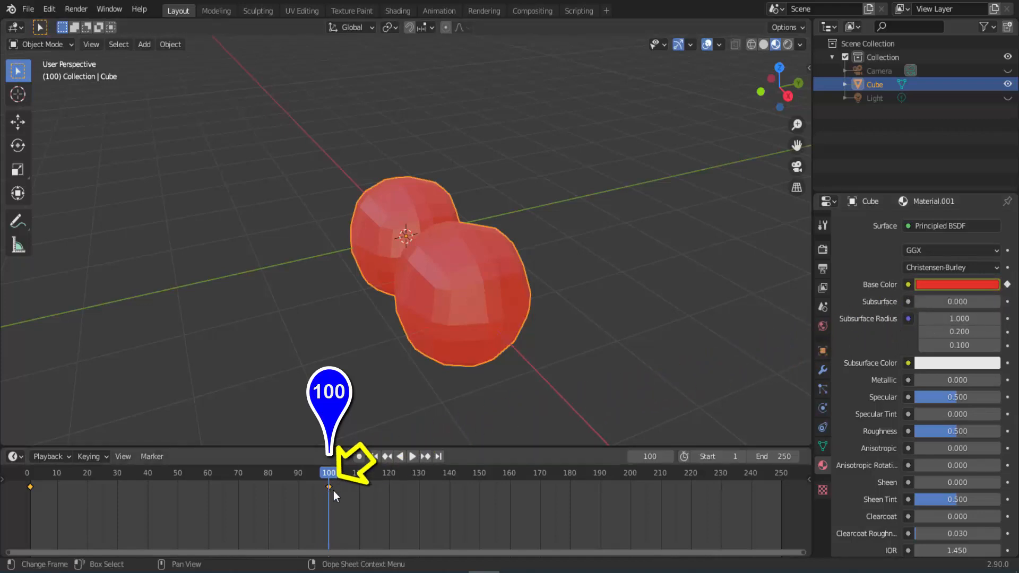
Step: Play the base color animation from the first frame, stop it and return to frame 1
left_click(375, 457)
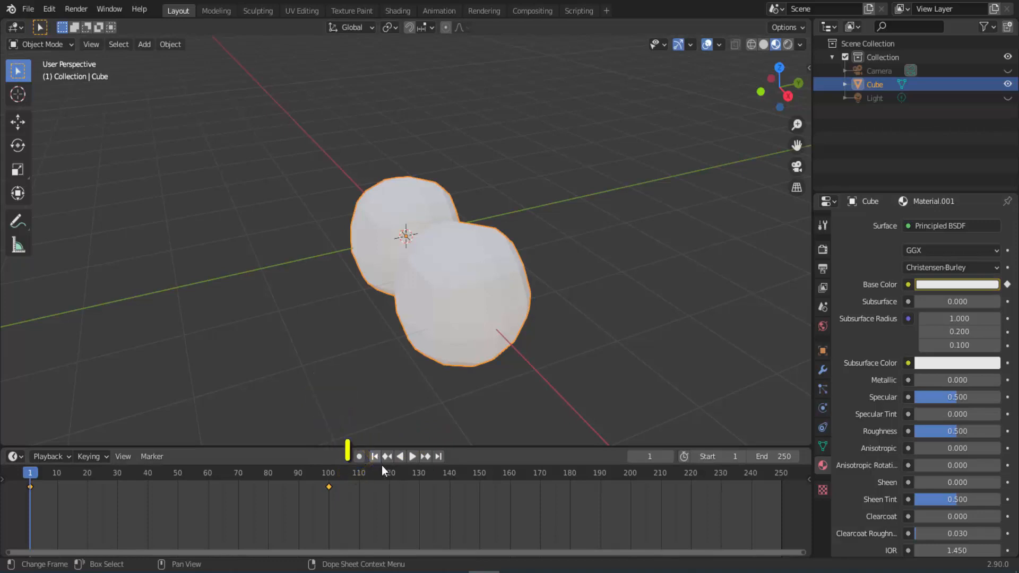
left_click(410, 457)
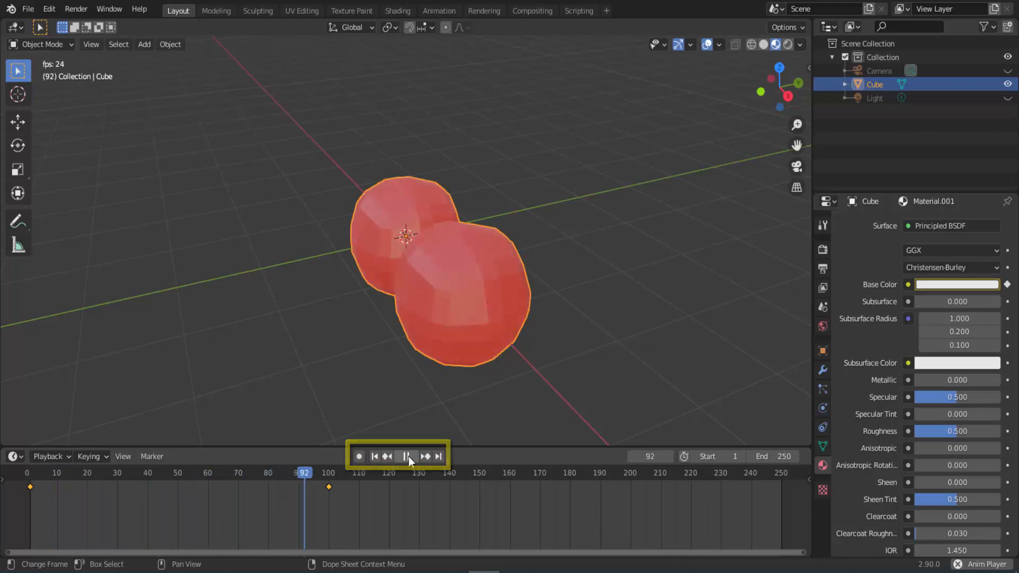
left_click(409, 457)
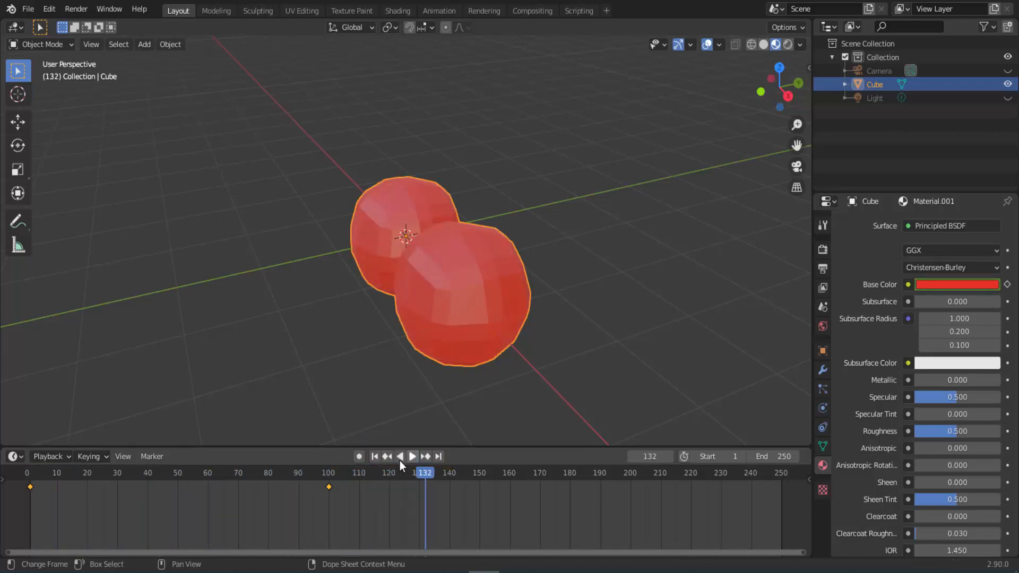
left_click(375, 456)
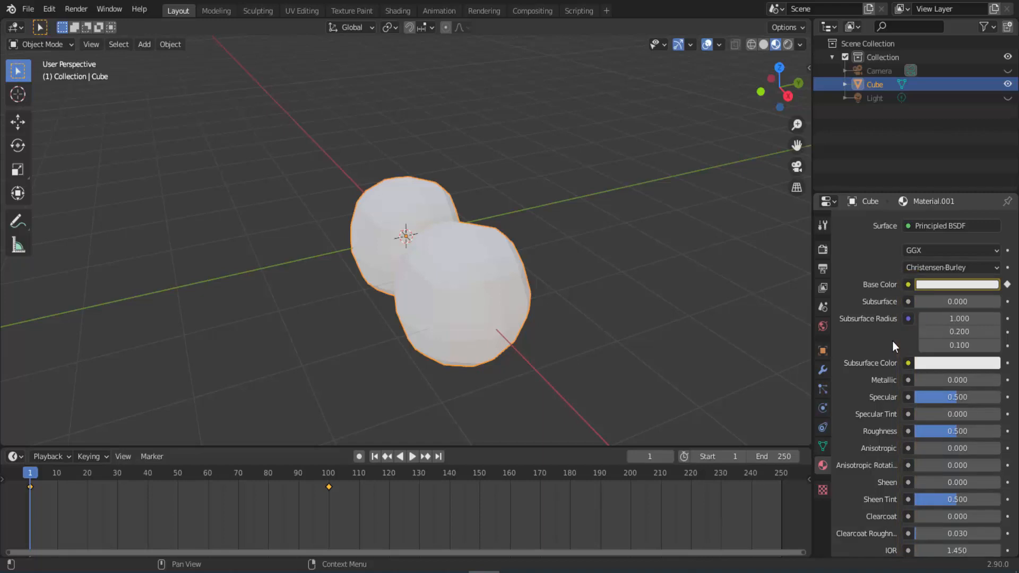
Step: Assign a Checker Texture to the material's base color
left_click(907, 284)
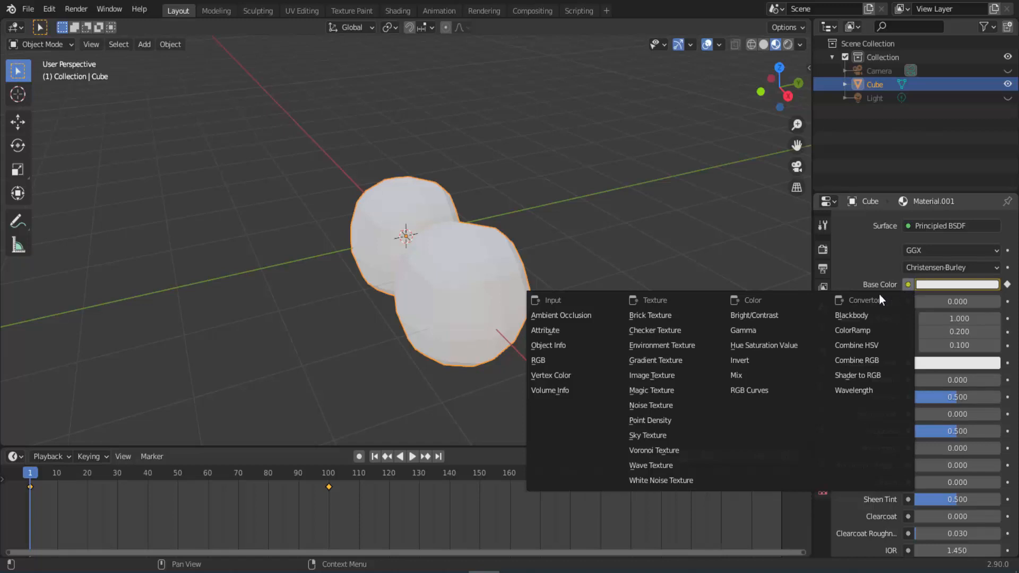
left_click(649, 329)
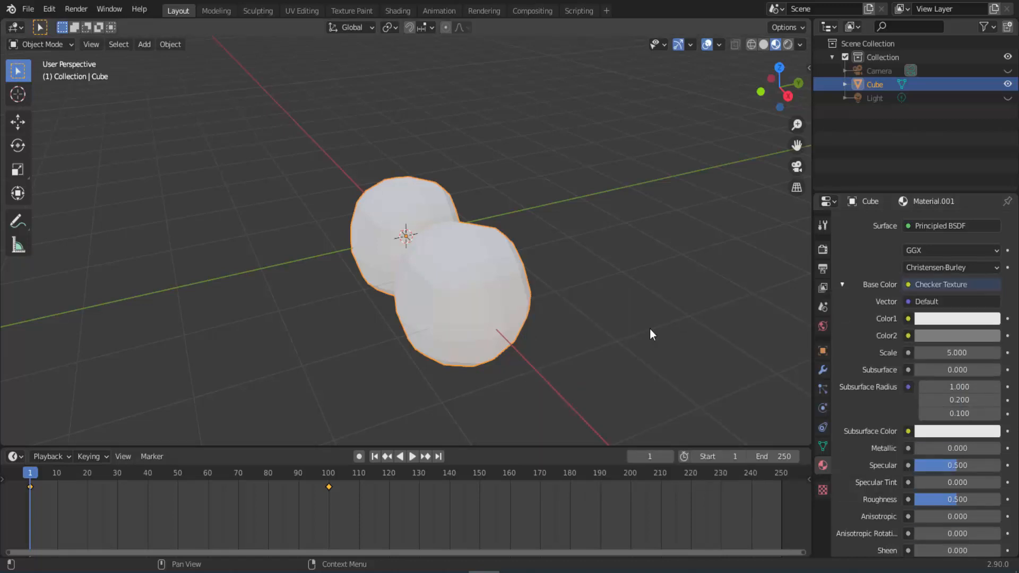